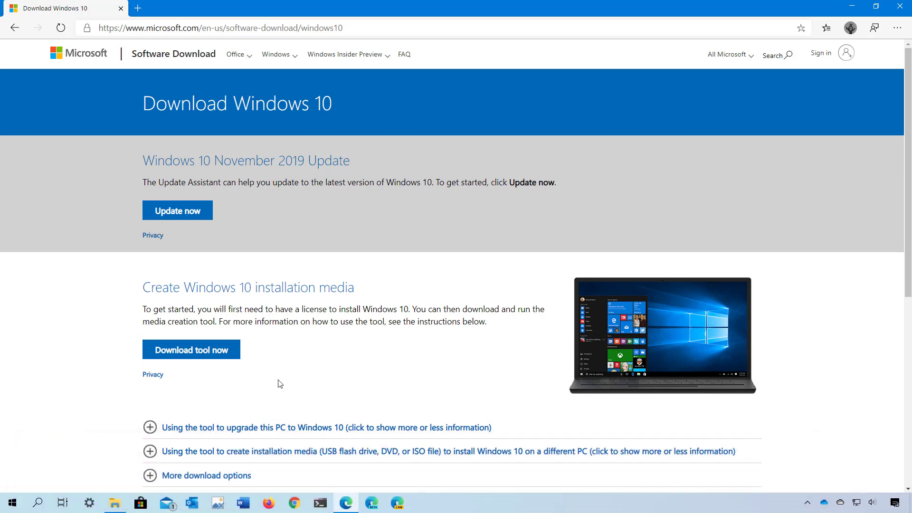
- Download the Windows 10 Media Creation Tool to Downloads and run it
left_click(227, 352)
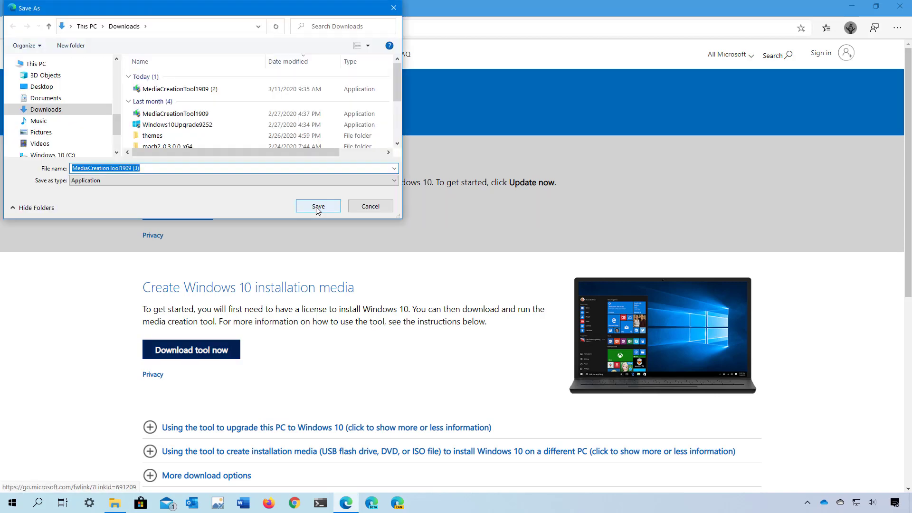
left_click(318, 206)
left_click(58, 476)
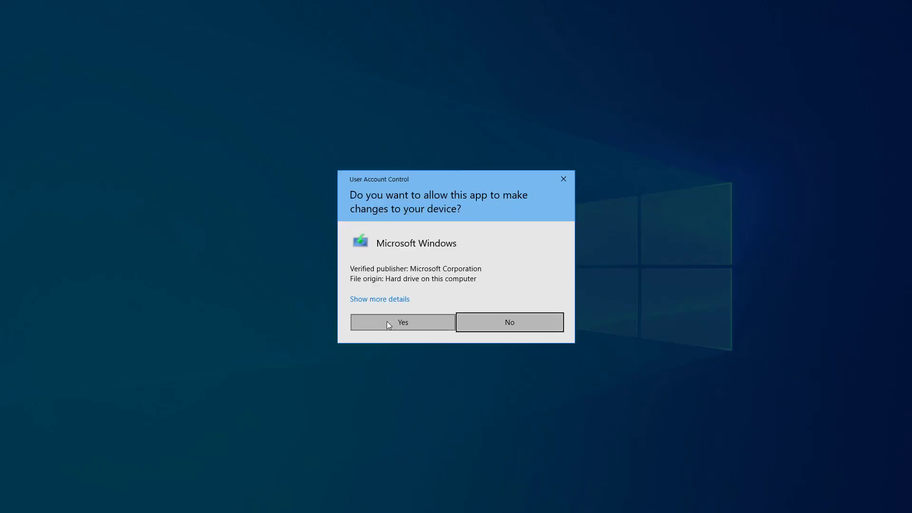
- Allow the tool, accept both license terms, and choose 'Upgrade this PC now'
left_click(387, 321)
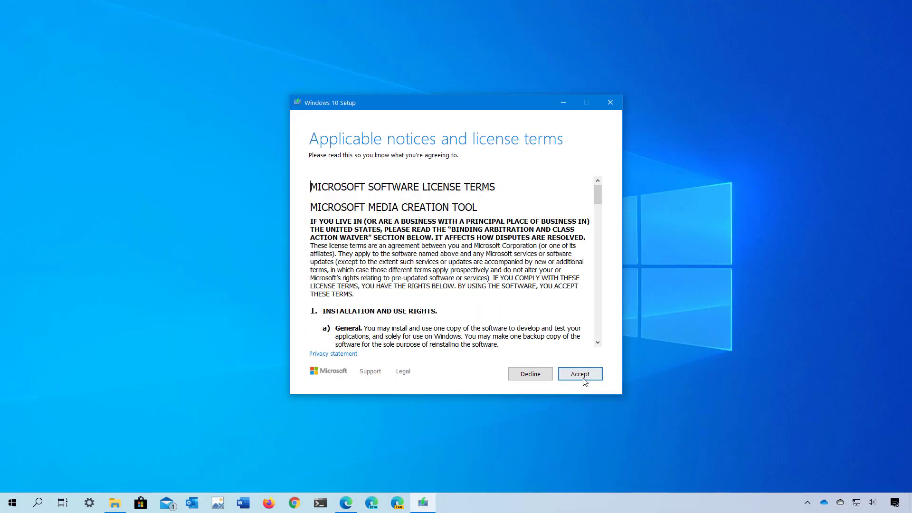
left_click(584, 378)
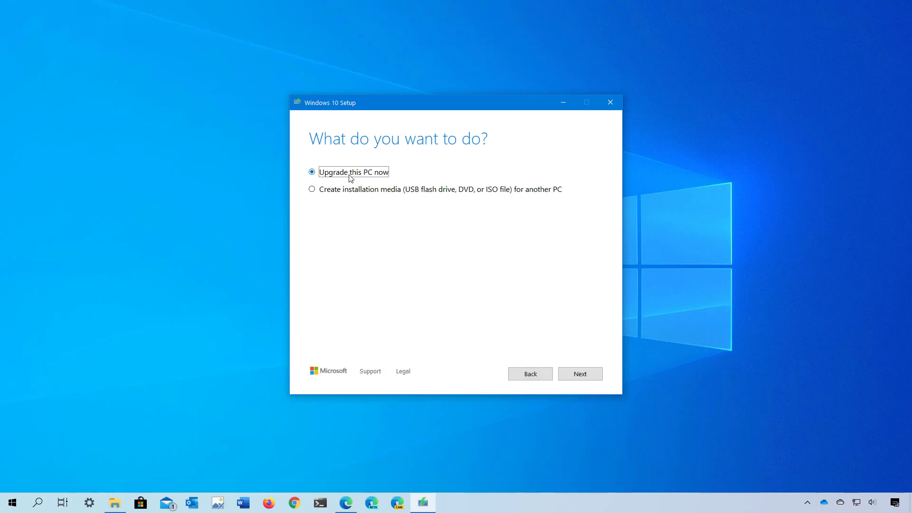
left_click(579, 374)
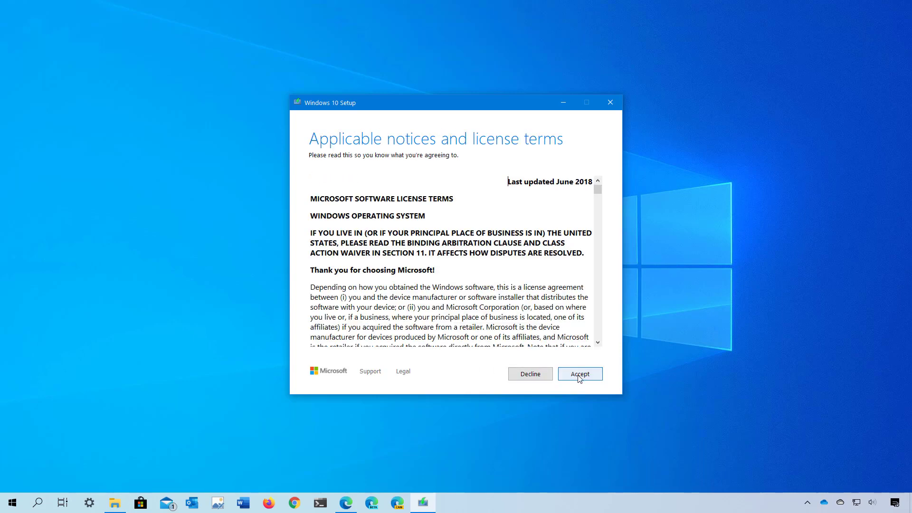
left_click(580, 375)
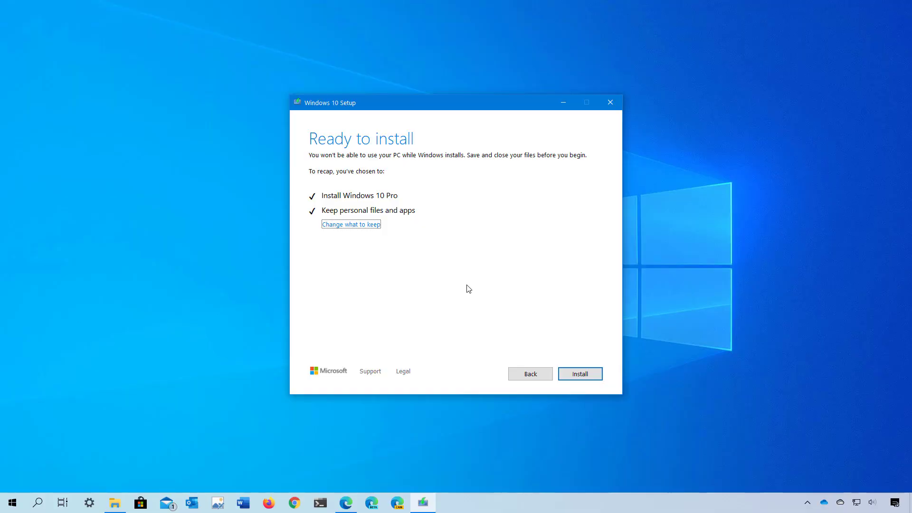
- Install Windows 10 Pro, keeping personal files and apps, and let it restart
left_click(576, 376)
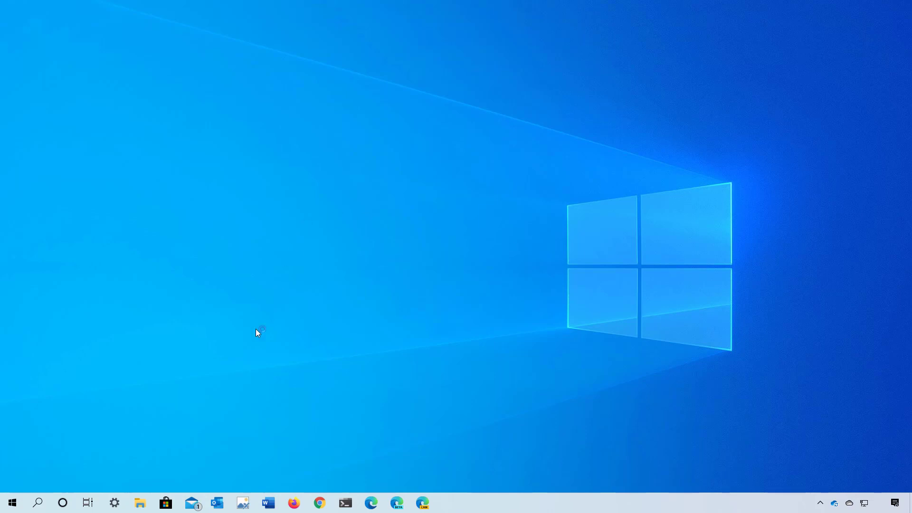
- Check the Settings About page shows Windows 10 Pro version 2004, build 19041.113
left_click(116, 504)
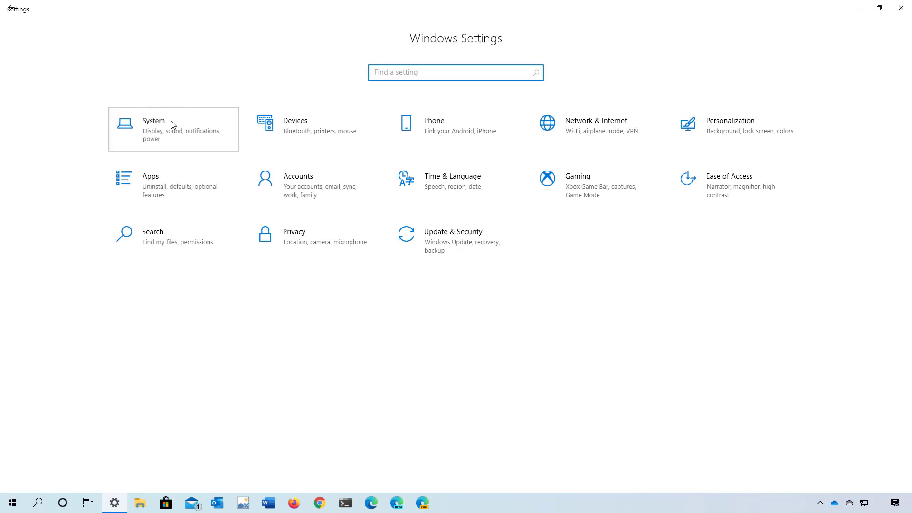
left_click(171, 125)
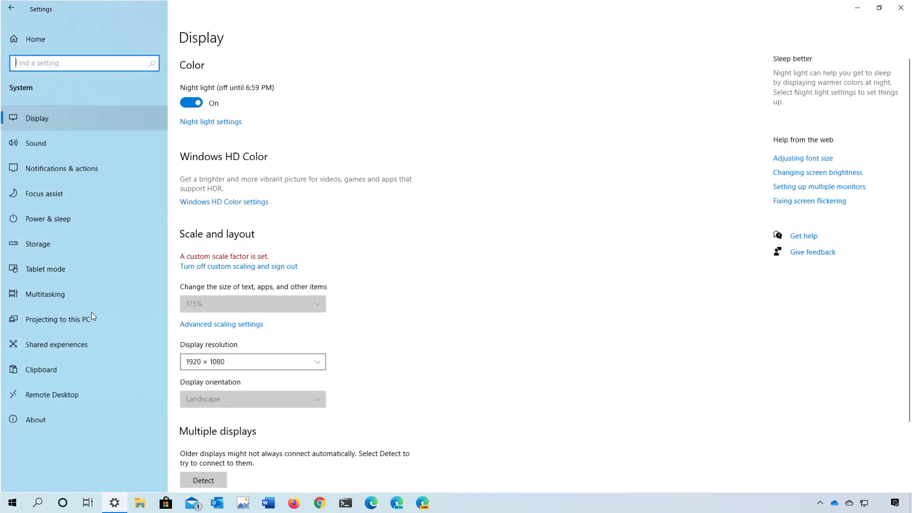
left_click(61, 425)
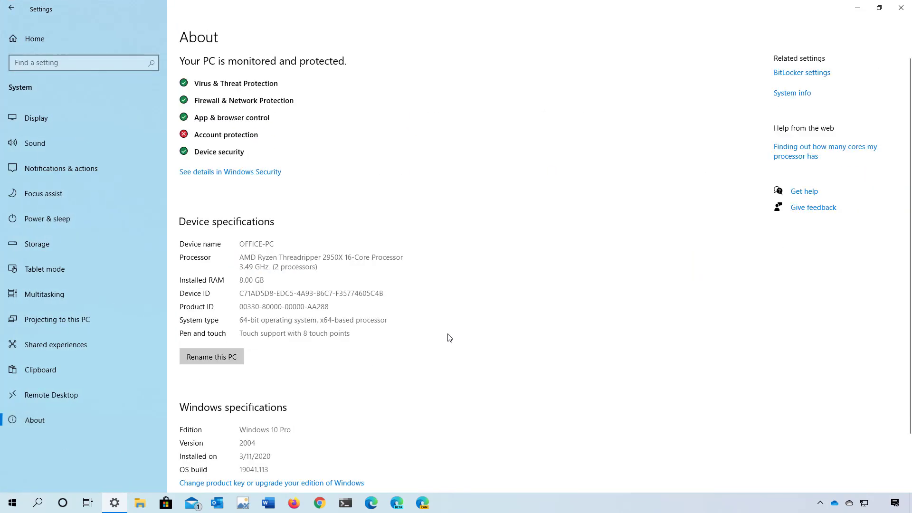
scroll(450, 341, "down", 2)
scroll(449, 341, "down", 1)
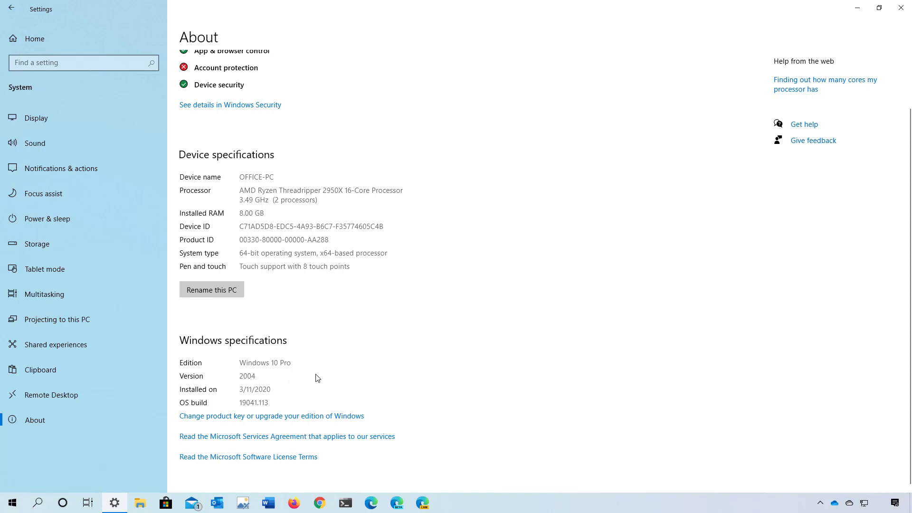
- Minimize the Settings window to reveal the upgraded desktop
left_click(859, 8)
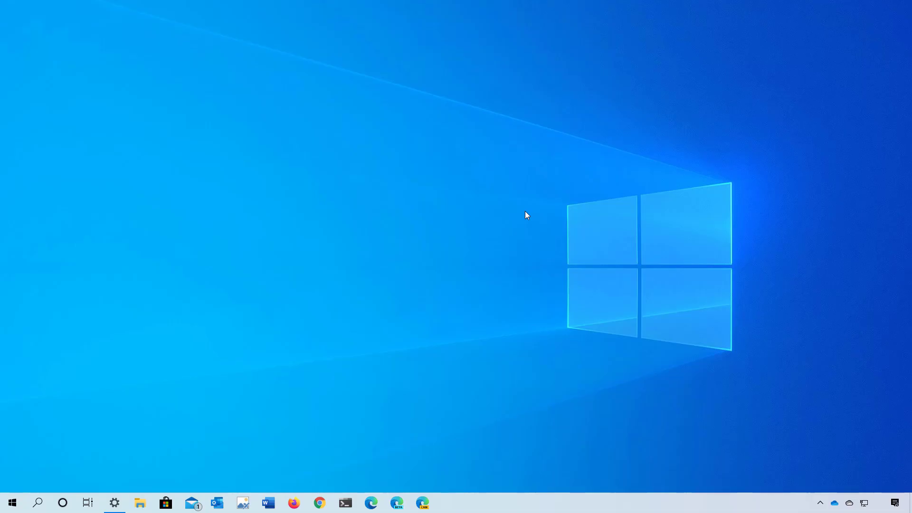